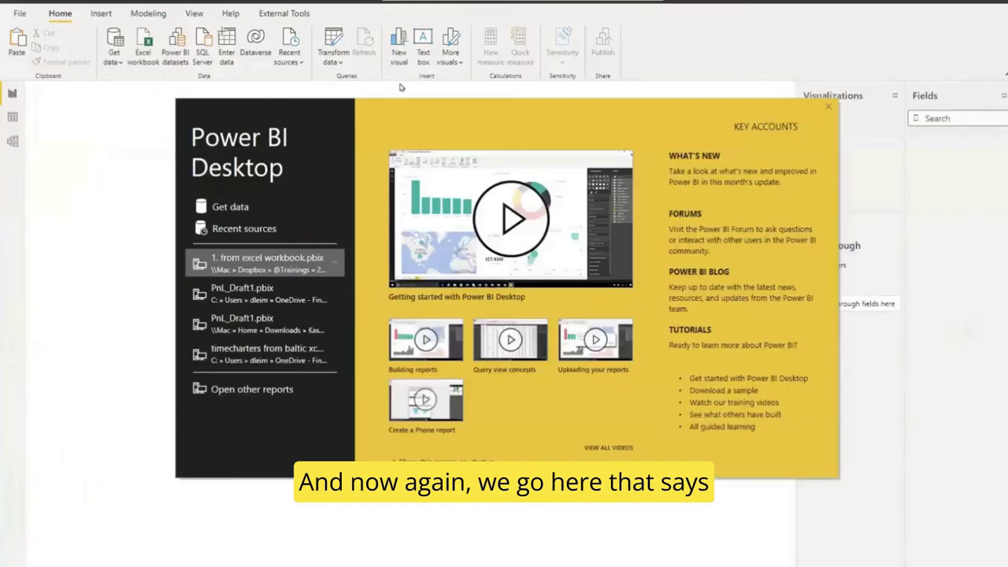
- Open the full Get Data catalogue on the File category to list file connectors
{"action": "left_click", "coordinate": [114, 47]}
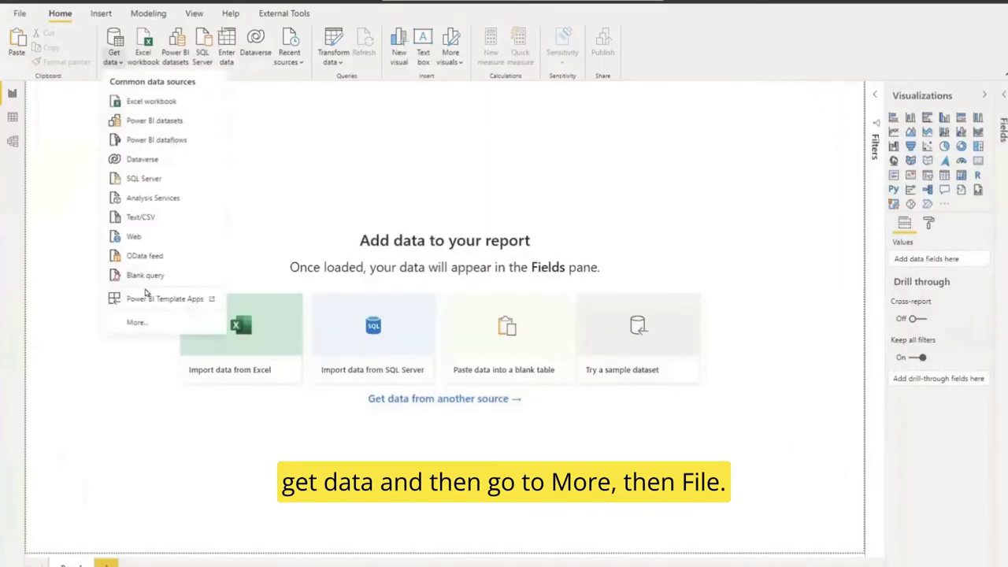
{"action": "left_click", "coordinate": [135, 322]}
{"action": "left_click", "coordinate": [371, 181]}
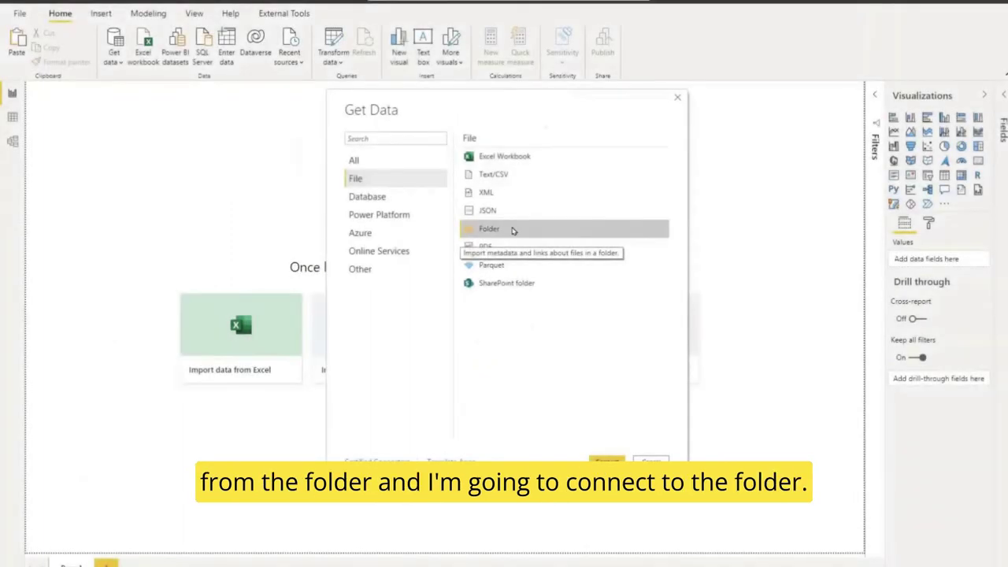
- Connect the Folder source to the 'data source' folder and preview its six CSV files
{"action": "double_click", "coordinate": [512, 230]}
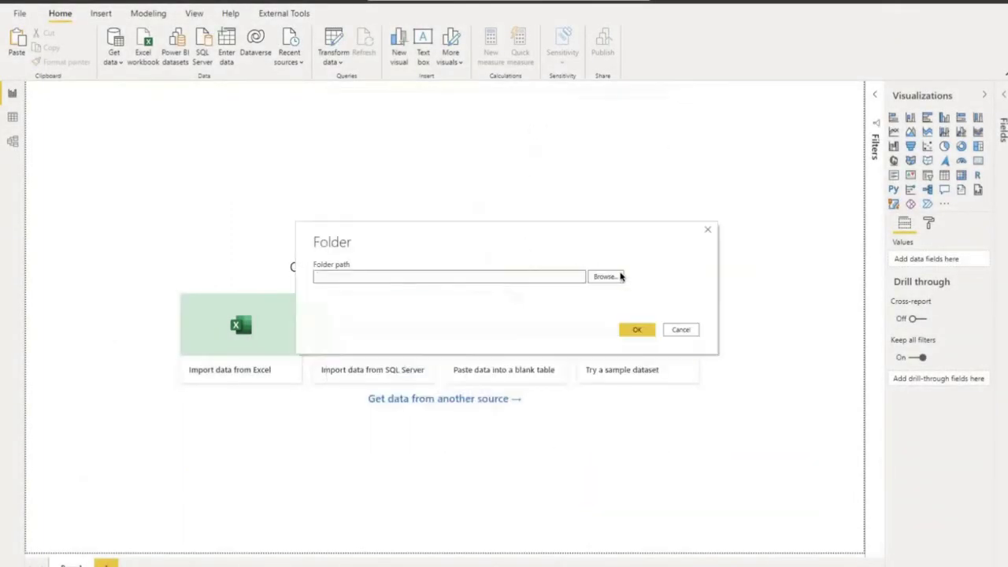
{"action": "left_click", "coordinate": [611, 277]}
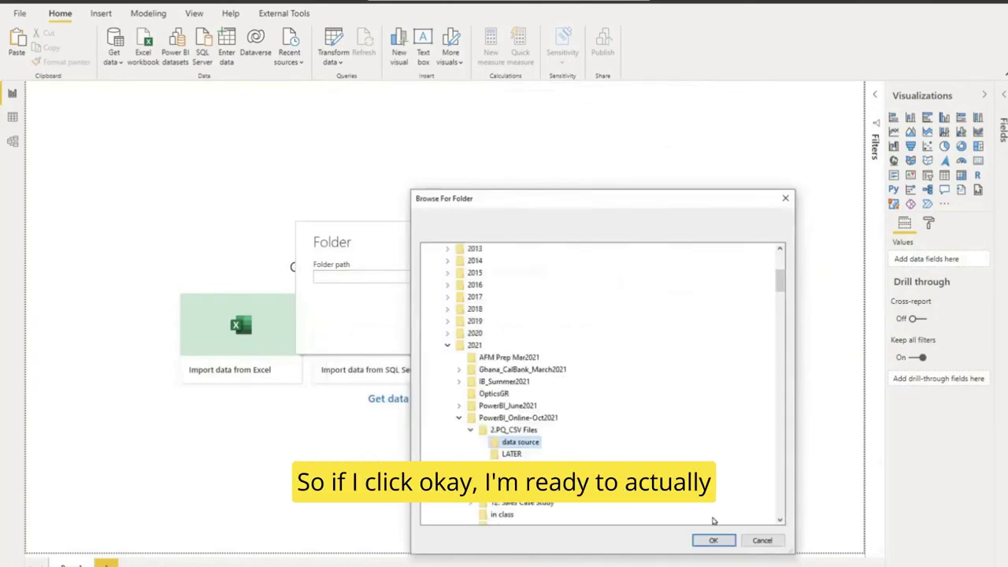
{"action": "left_click", "coordinate": [714, 540]}
{"action": "left_click", "coordinate": [636, 329]}
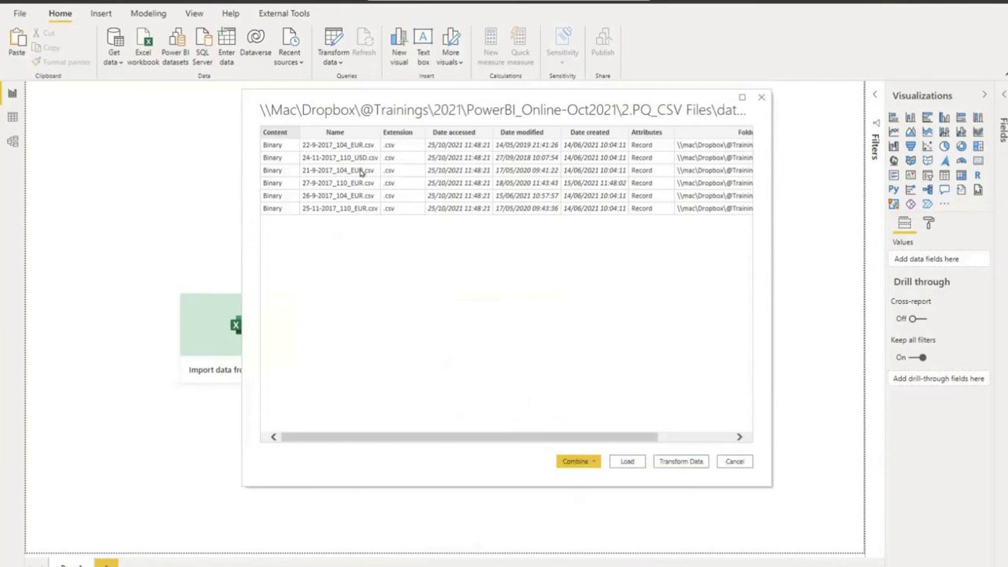
- Choose Combine & Transform Data to preview the comma-delimited Date, Product and Qty columns
{"action": "left_click", "coordinate": [583, 462]}
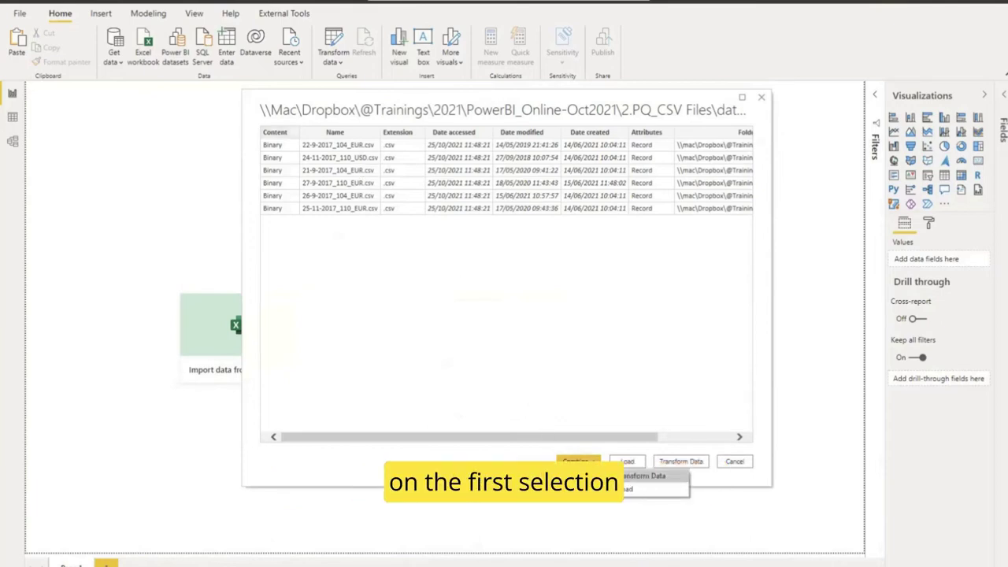
{"action": "left_click", "coordinate": [645, 476]}
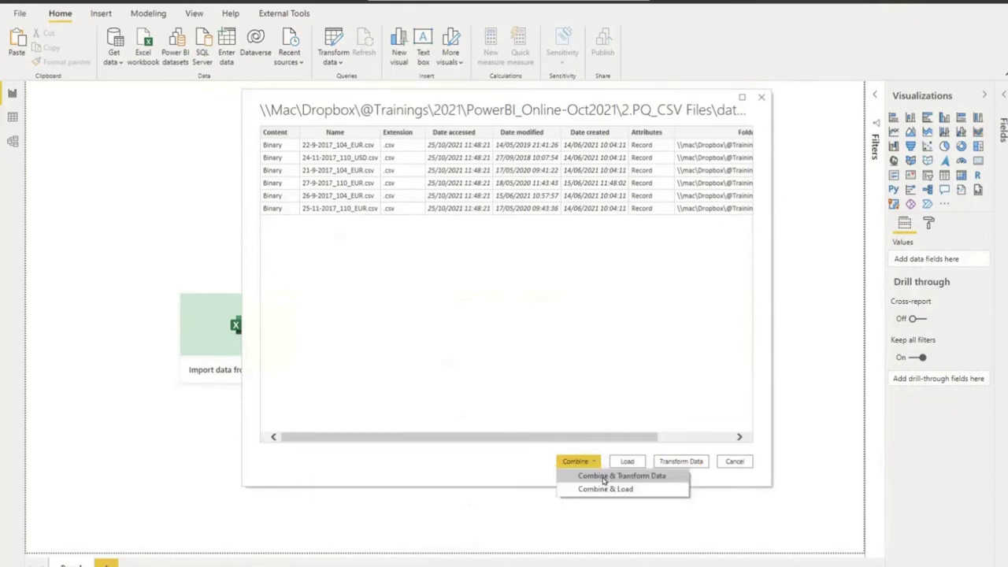
{"action": "left_click", "coordinate": [607, 477]}
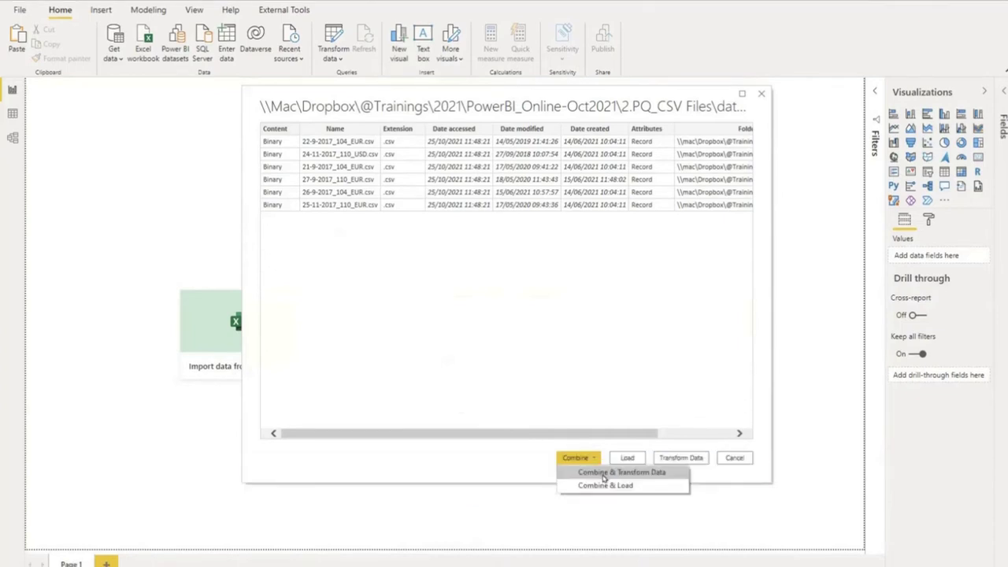
{"action": "left_click", "coordinate": [569, 472]}
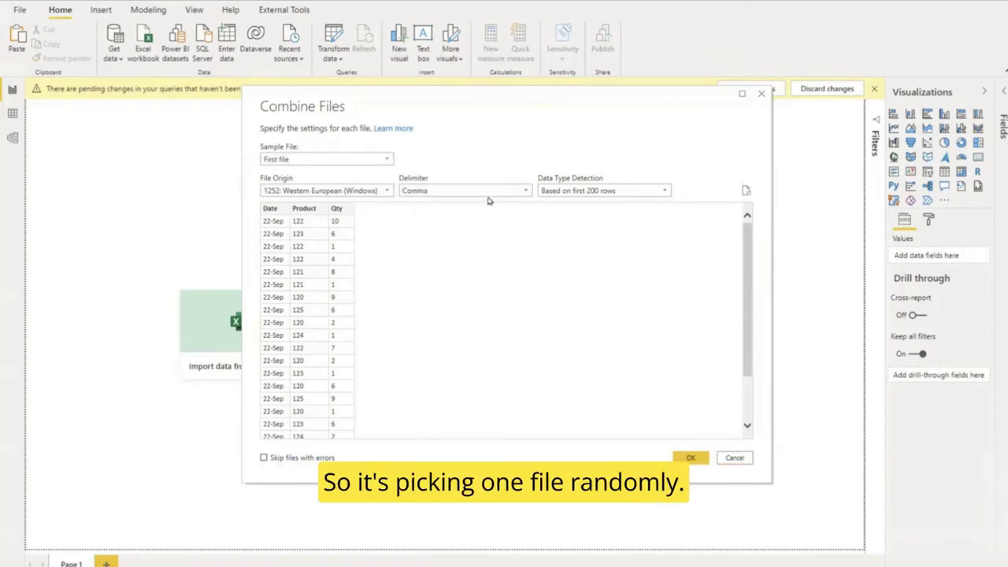
{"action": "left_click", "coordinate": [387, 160]}
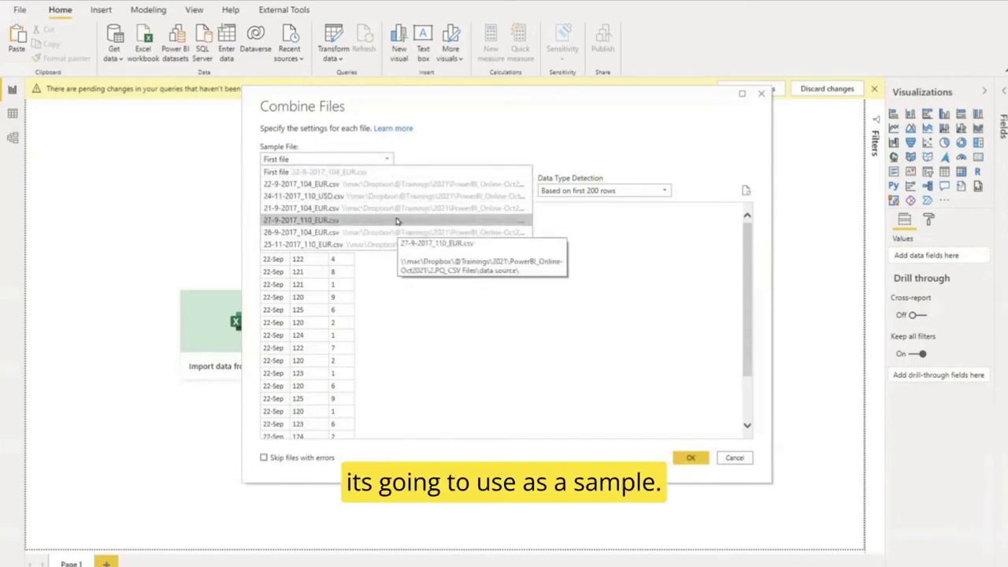
{"action": "left_click", "coordinate": [440, 155]}
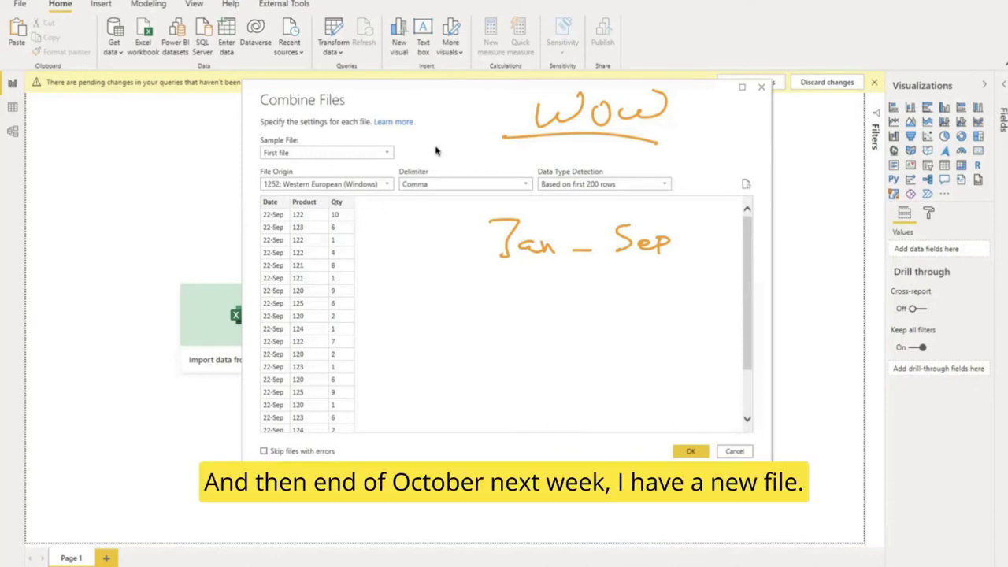
{"action": "mouse_move", "coordinate": [446, 301]}
{"action": "left_mouse_down"}
{"action": "mouse_move", "coordinate": [446, 331]}
{"action": "mouse_move", "coordinate": [572, 324]}
{"action": "mouse_move", "coordinate": [459, 347]}
{"action": "mouse_move", "coordinate": [484, 352]}
{"action": "left_mouse_up"}
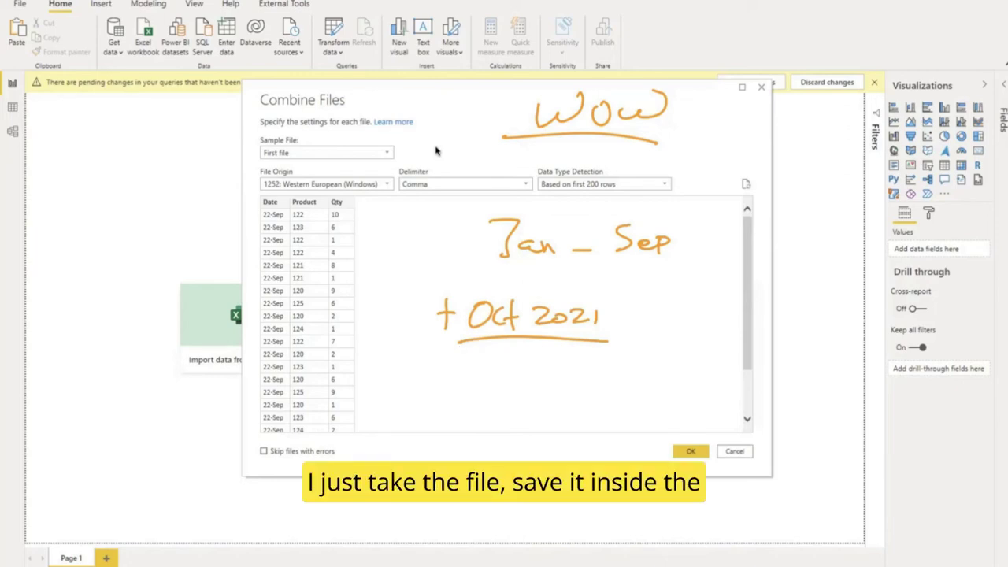
{"action": "mouse_move", "coordinate": [435, 361]}
{"action": "left_mouse_down"}
{"action": "mouse_move", "coordinate": [434, 400]}
{"action": "mouse_move", "coordinate": [472, 361]}
{"action": "mouse_move", "coordinate": [463, 369]}
{"action": "left_mouse_up"}
{"action": "left_click_drag", "start_coordinate": [446, 378], "coordinate": [474, 388]}
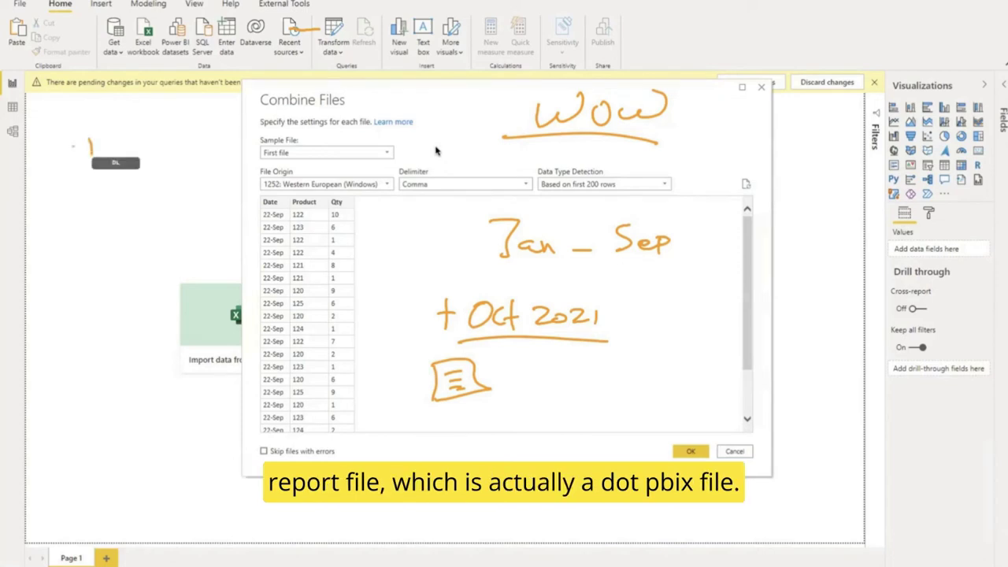
{"action": "left_click", "coordinate": [73, 145]}
{"action": "left_click_drag", "start_coordinate": [83, 132], "coordinate": [111, 146]}
{"action": "left_click_drag", "start_coordinate": [118, 134], "coordinate": [139, 147]}
{"action": "left_click_drag", "start_coordinate": [139, 132], "coordinate": [124, 147]}
{"action": "left_click_drag", "start_coordinate": [71, 165], "coordinate": [164, 144]}
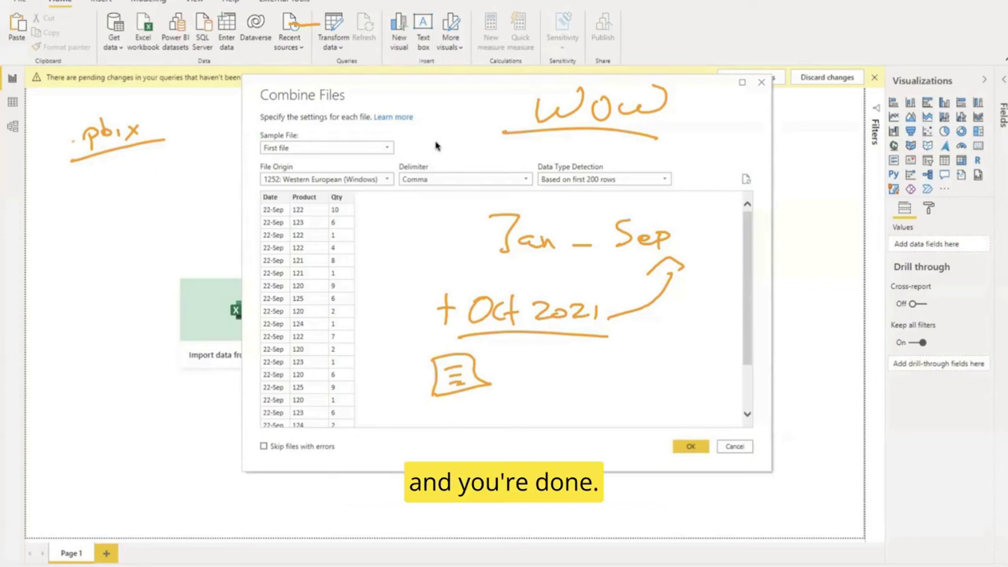
- Accept the Combine Files settings and view the combined 'data source' query in Power Query Editor
{"action": "left_click", "coordinate": [689, 450]}
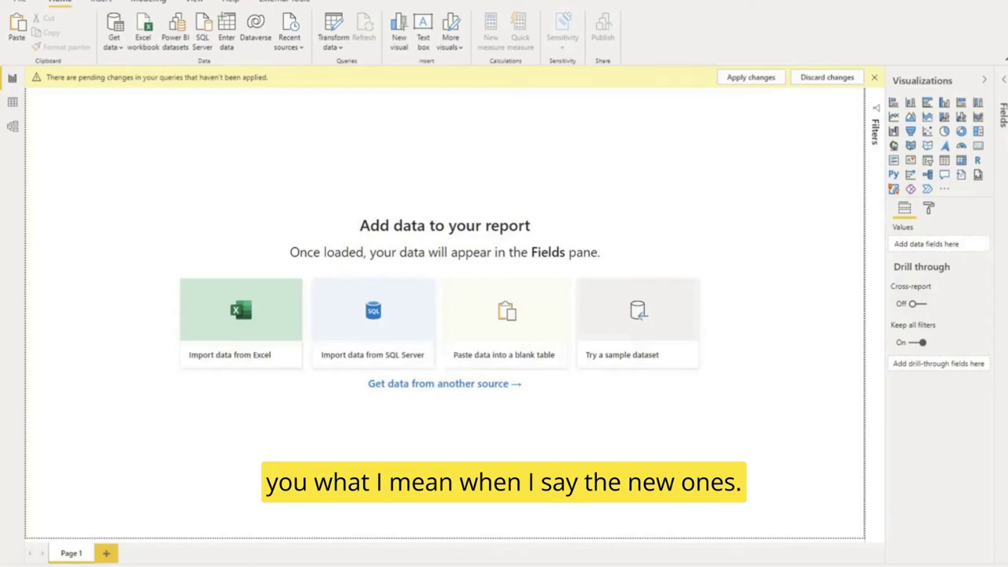
{"action": "left_click", "coordinate": [288, 504]}
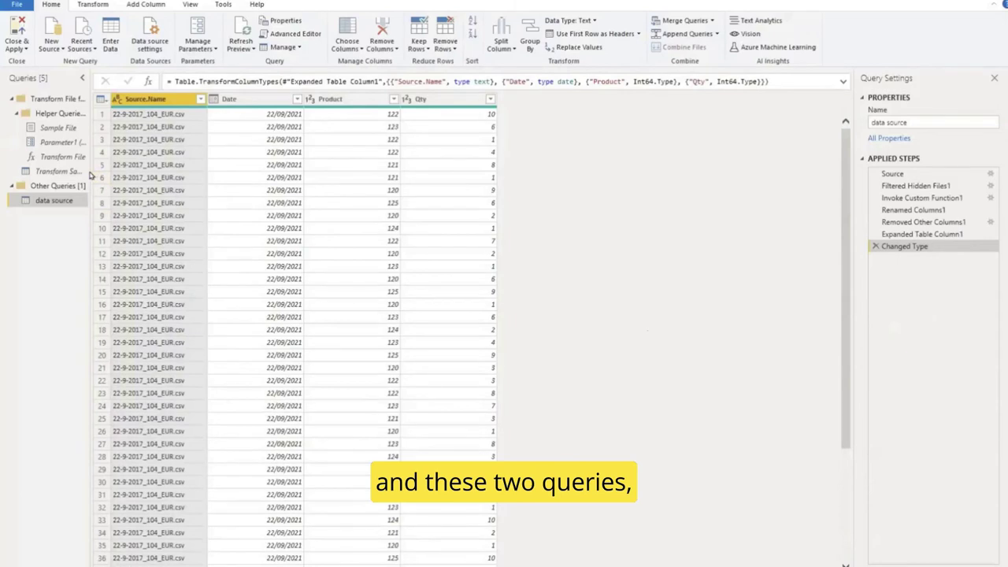
- Widen the Queries pane, preview Transform Sample File, and return to the data source query
{"action": "left_click_drag", "start_coordinate": [89, 172], "coordinate": [173, 172]}
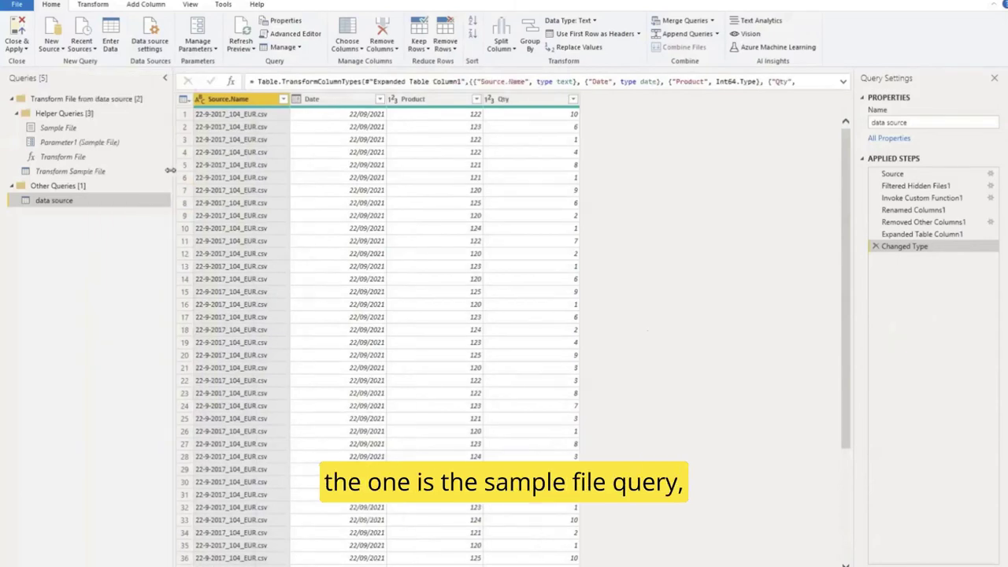
{"action": "left_click", "coordinate": [73, 172]}
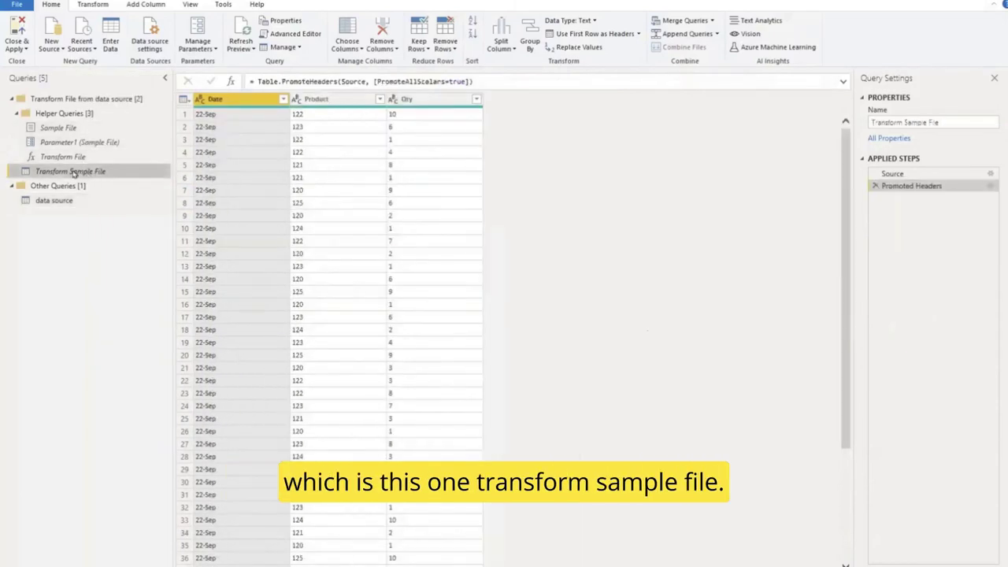
{"action": "left_click", "coordinate": [89, 201]}
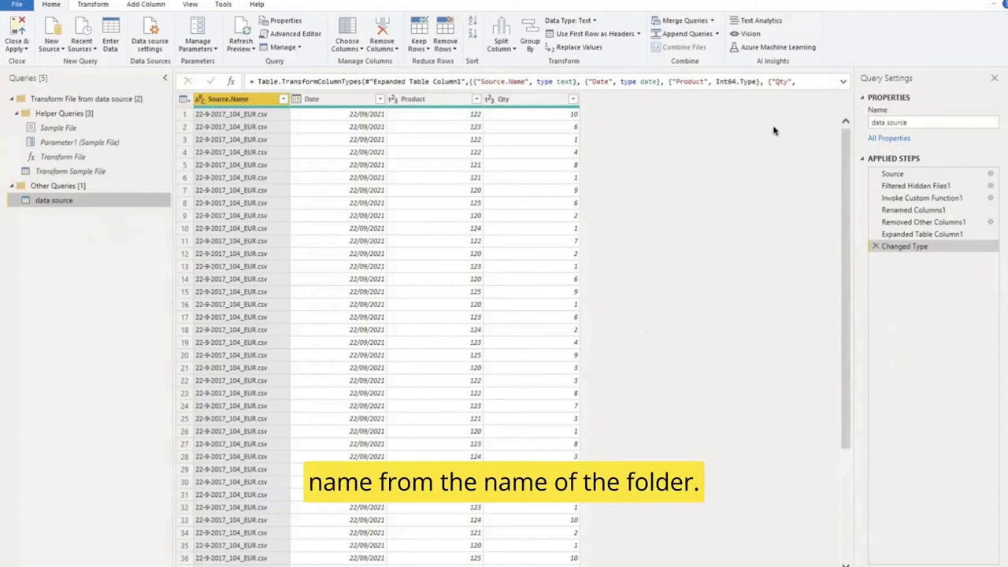
- Replace the query name in Query Settings with 'Total Sales'
{"action": "left_click", "coordinate": [927, 120]}
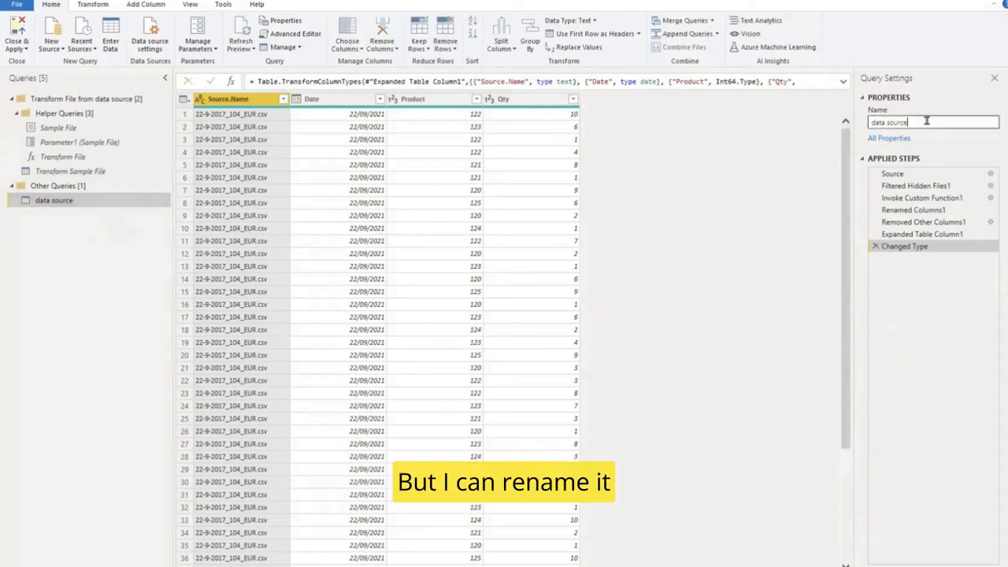
{"action": "left_click_drag", "start_coordinate": [927, 121], "coordinate": [843, 120]}
{"action": "type", "text": "Total Sales"}
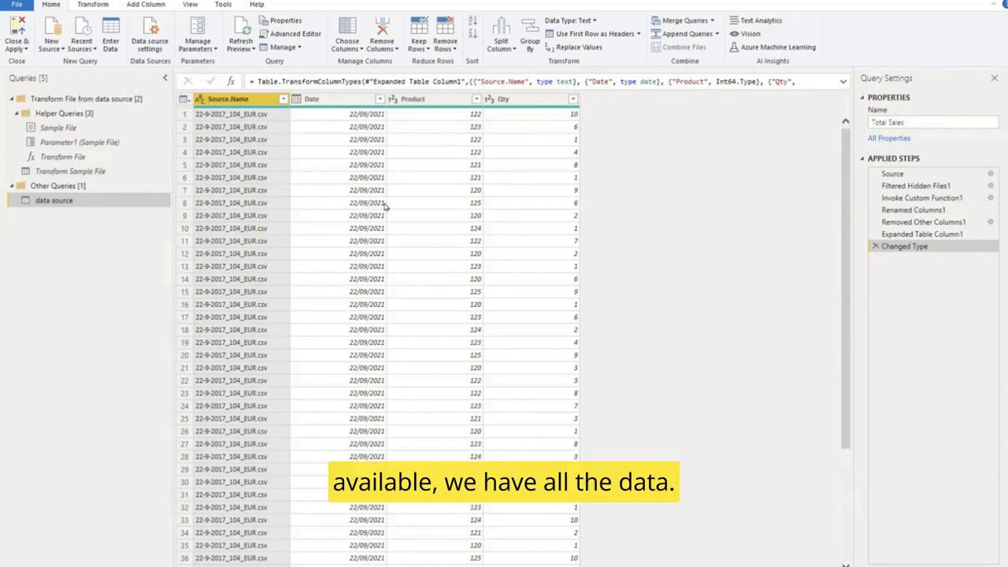
- Check the full Source.Name filter list for all six CSV files, then cancel without filtering
{"action": "left_click", "coordinate": [284, 100]}
{"action": "left_click", "coordinate": [257, 281]}
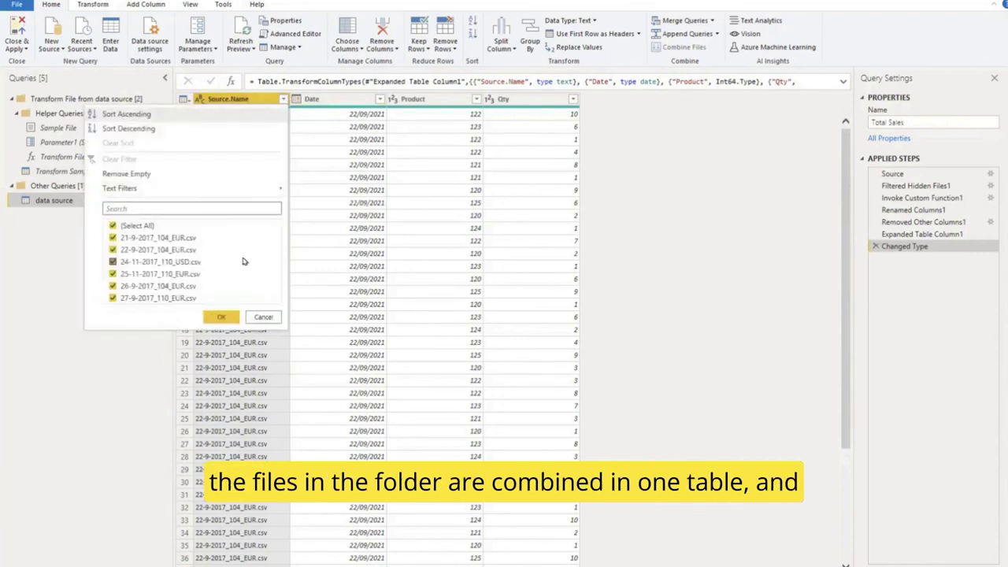
{"action": "left_click", "coordinate": [265, 317]}
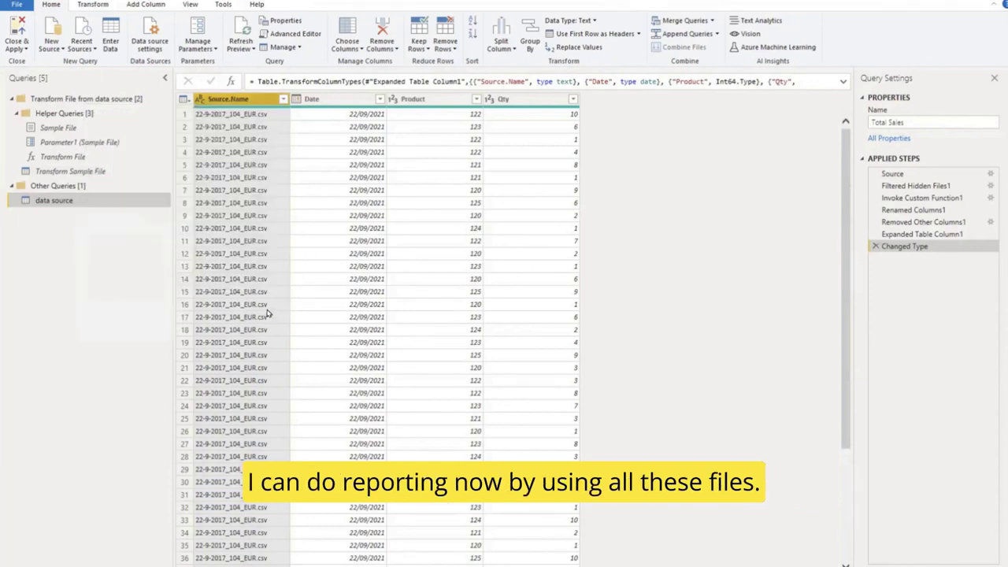